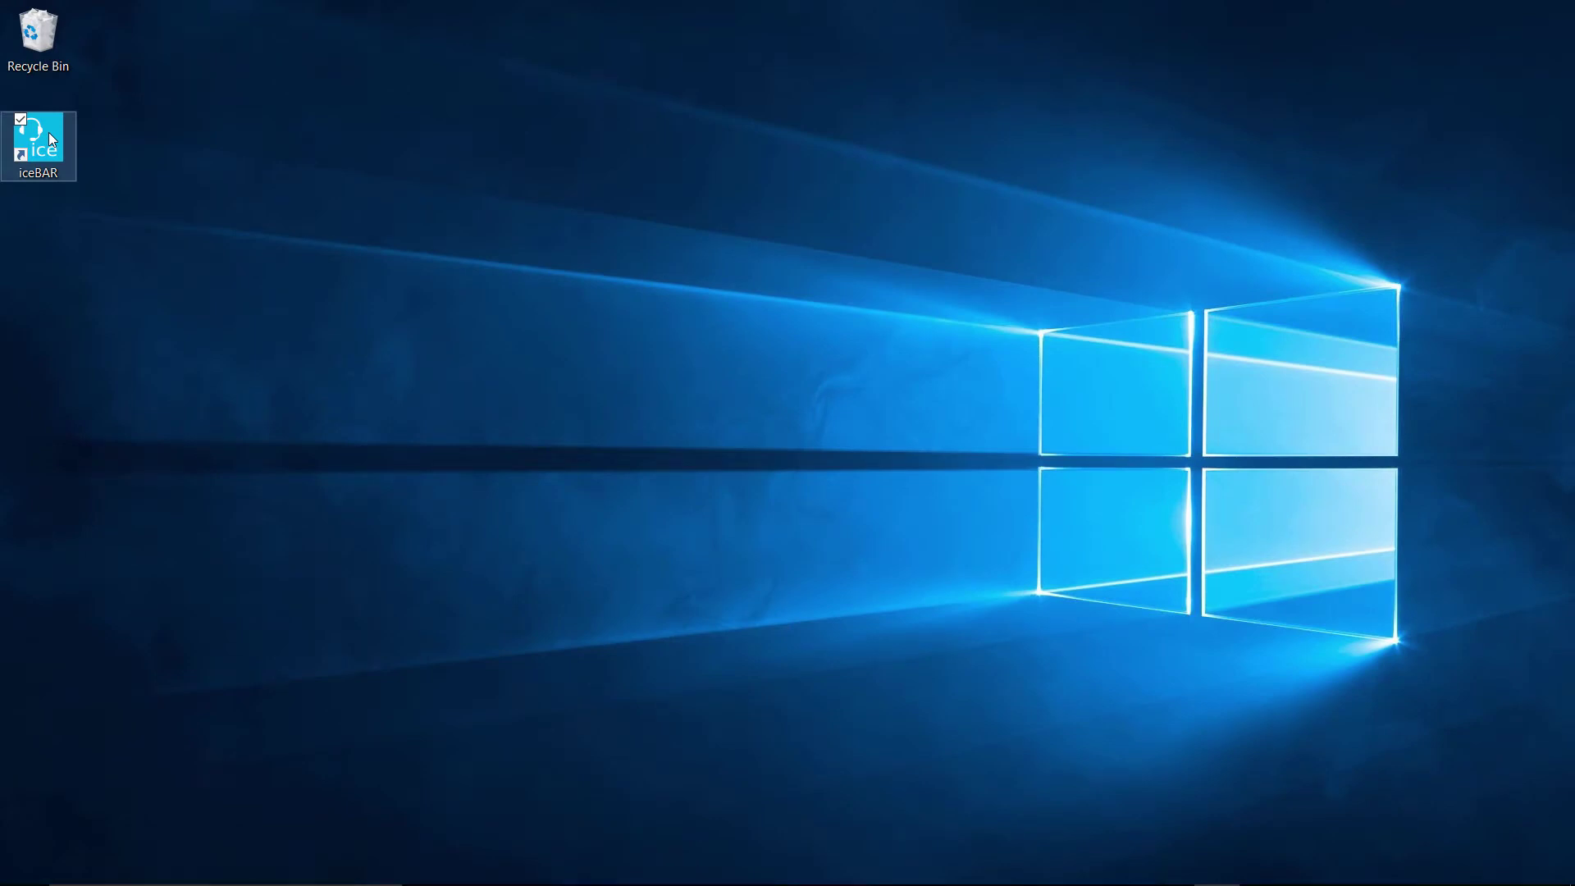
Launch the iceBAR agent toolbar from its desktop shortcut and await the sign-in prompt.
double_click(47, 132)
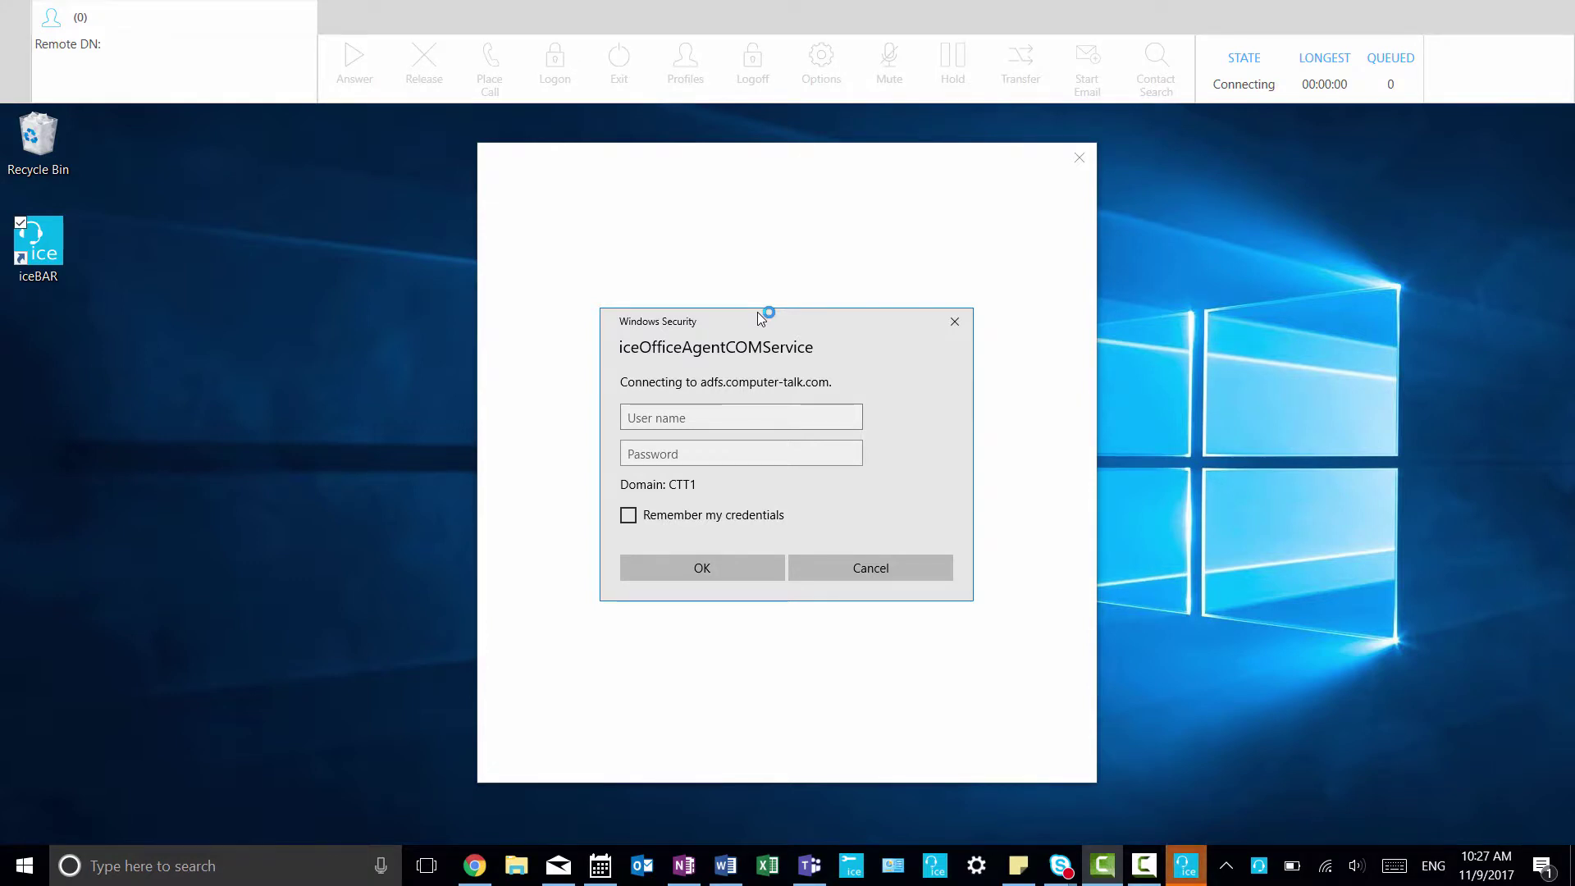
Sign in to adfs.computer-talk.com with the agent user name and password, reaching Logged Off state.
click(721, 416)
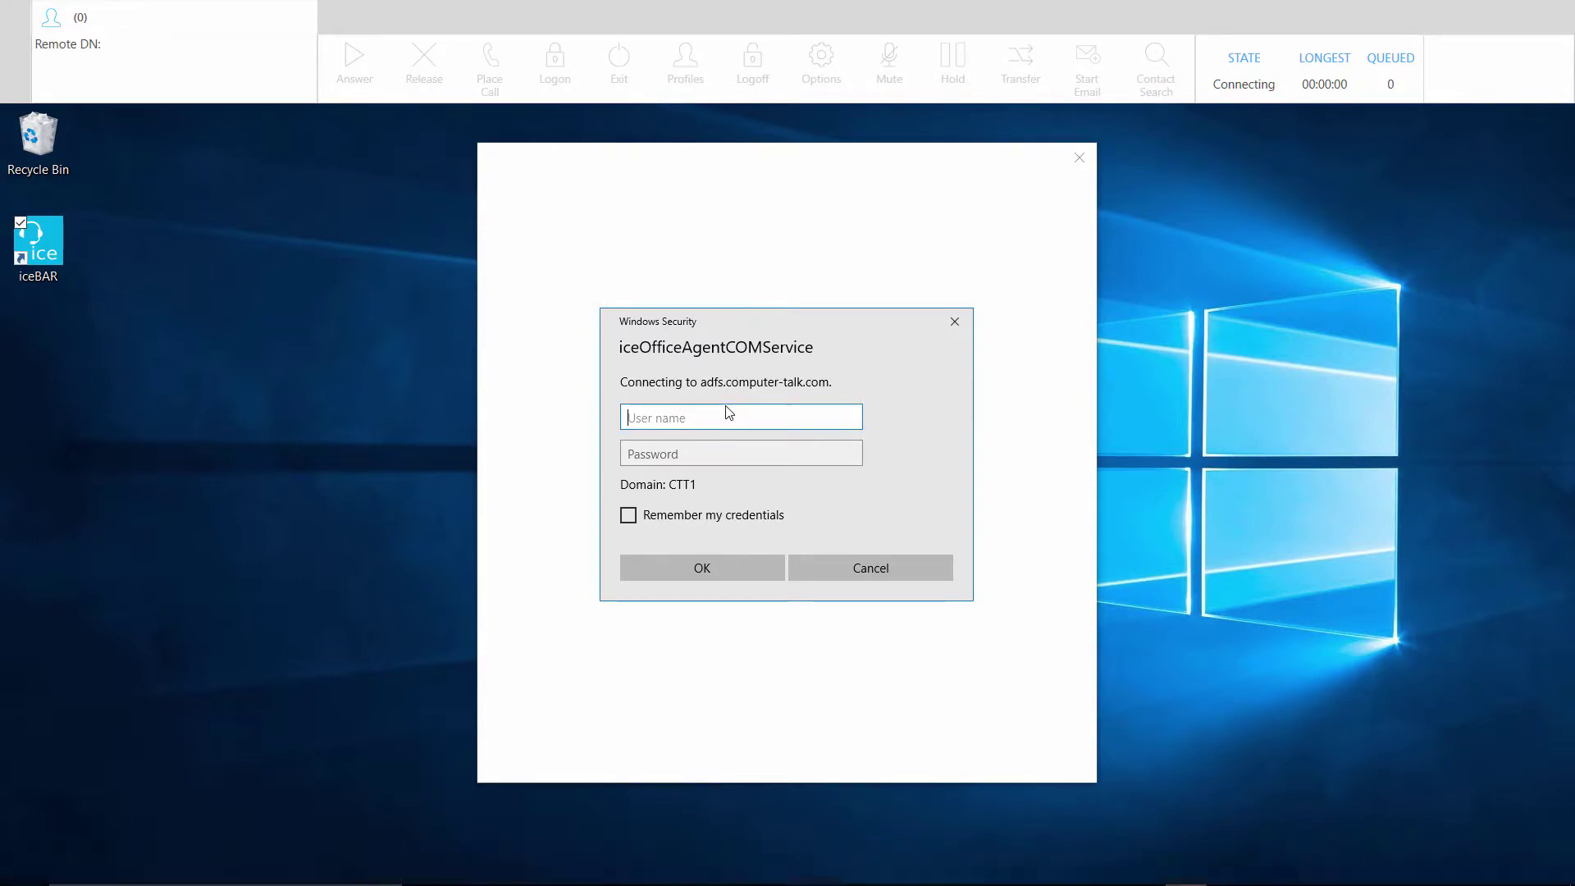
text(cliko)
key(Tab)
text(**********)
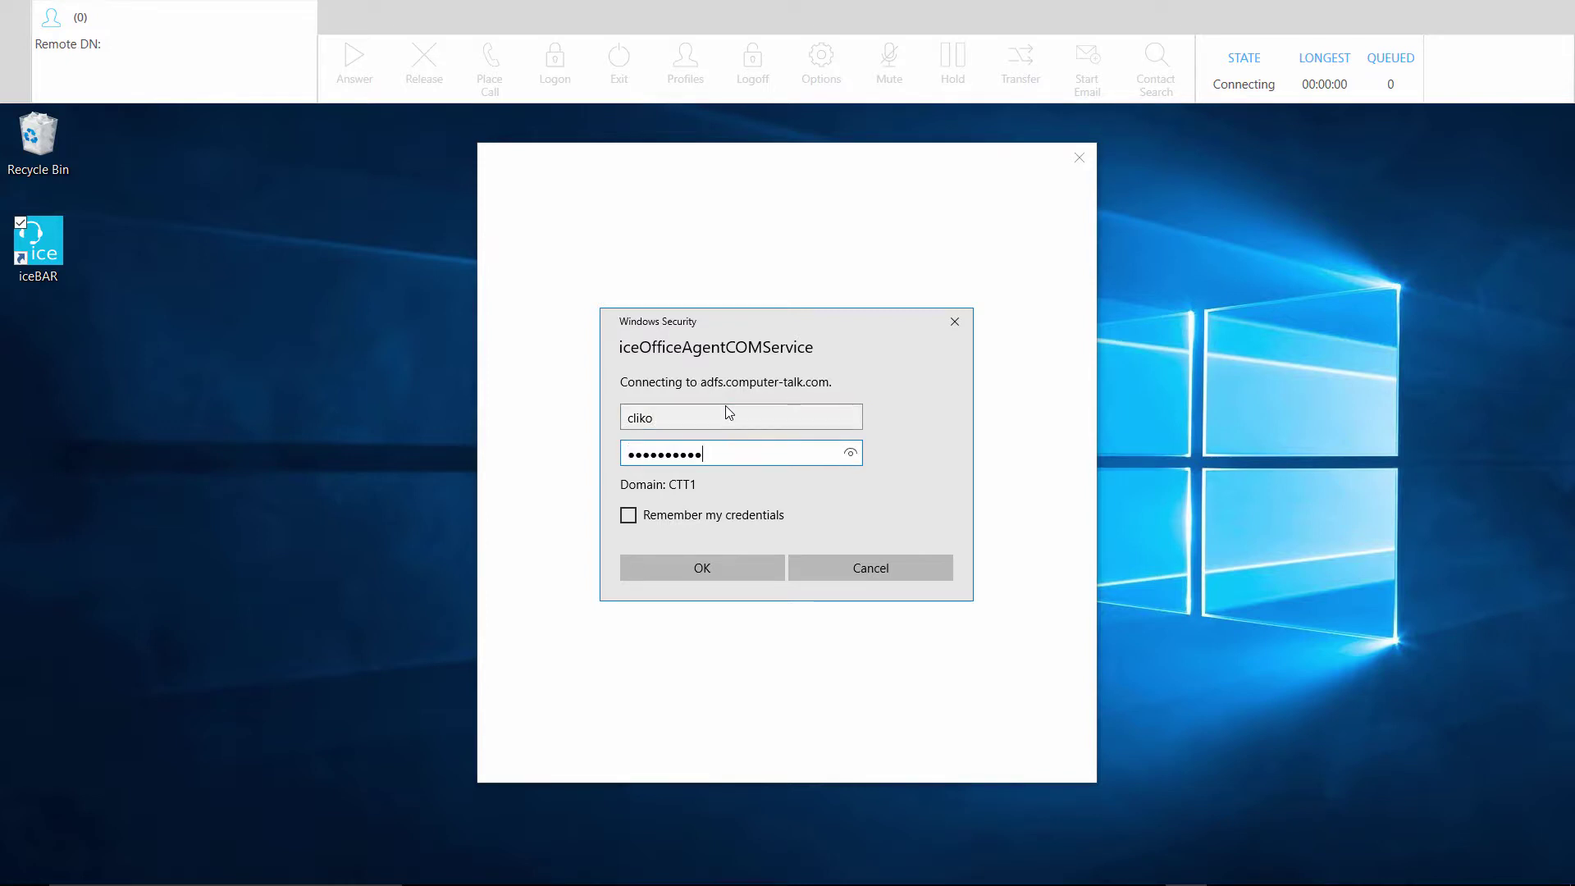
click(639, 525)
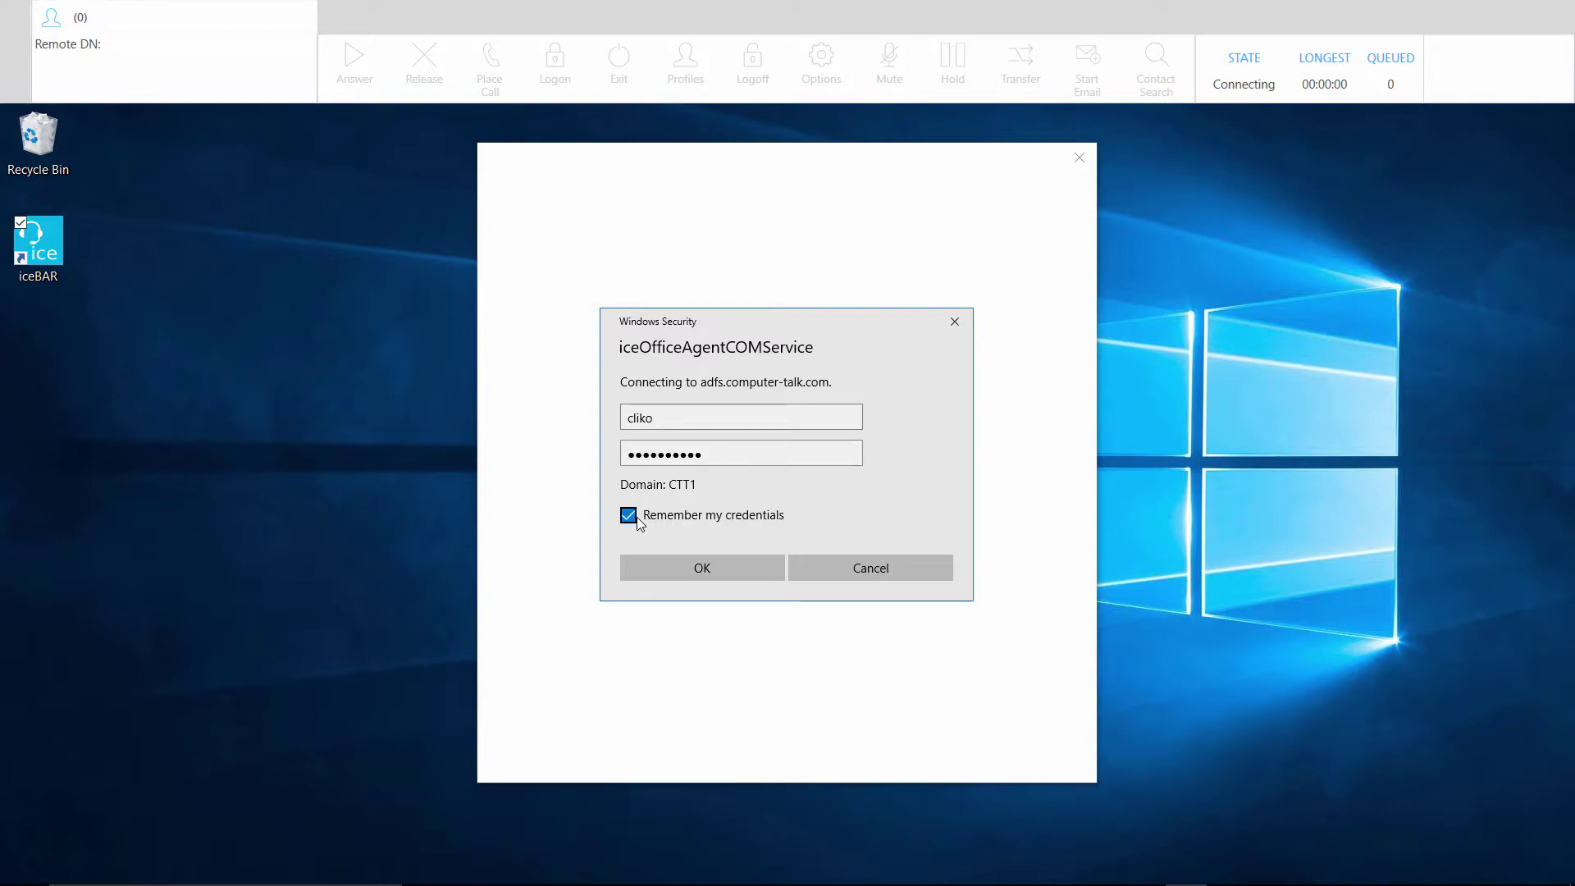
click(677, 567)
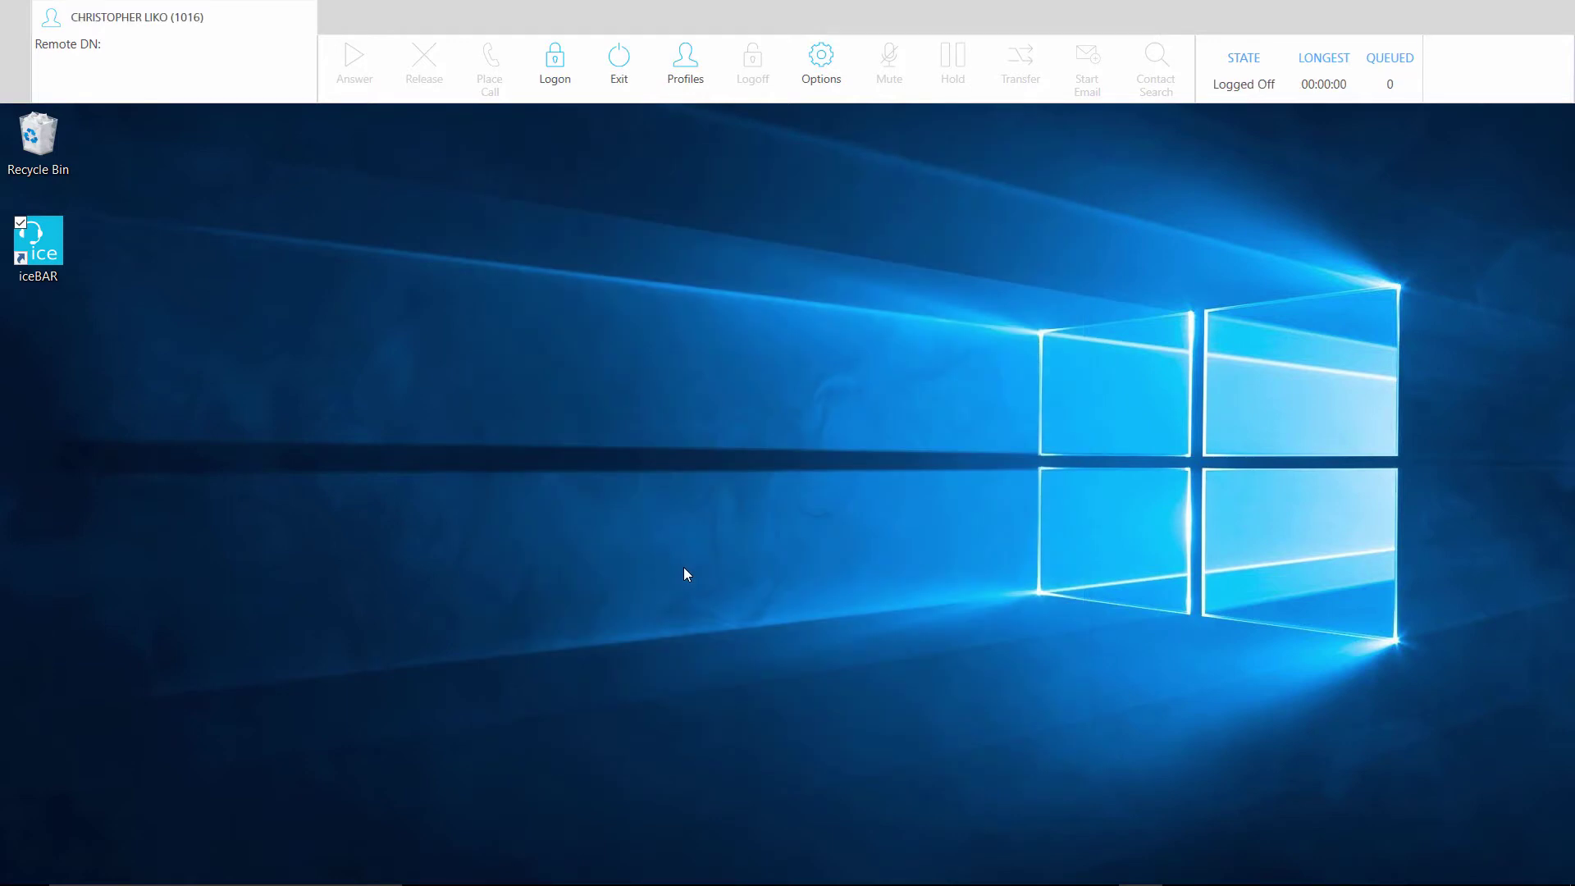
Log on to the selected queues, including Credit and Callback Queue, reaching Logged On state.
click(559, 72)
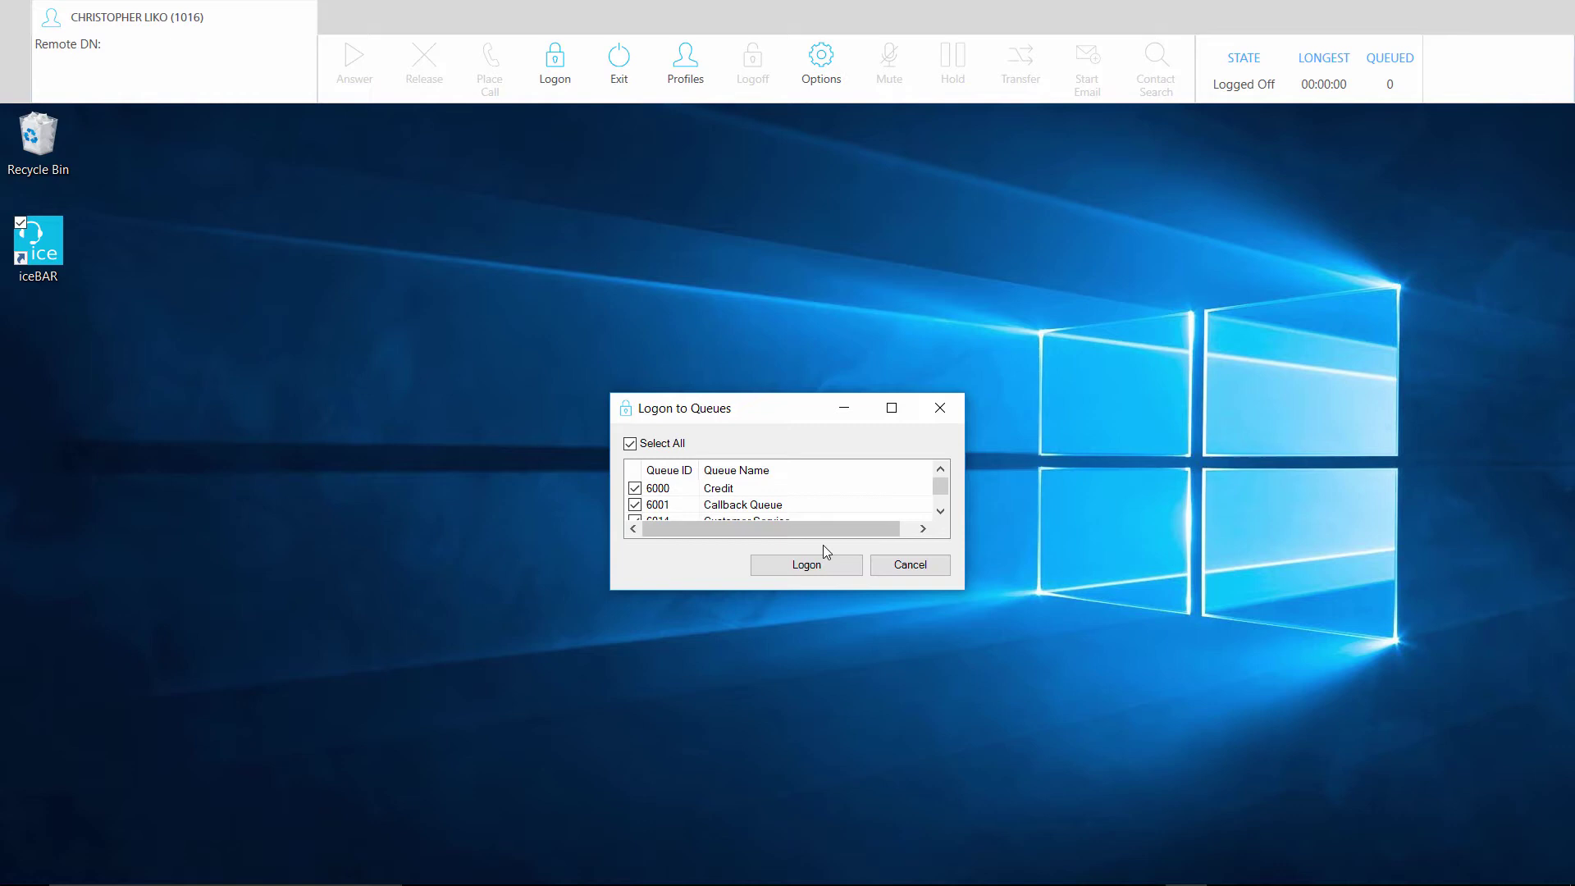
click(808, 565)
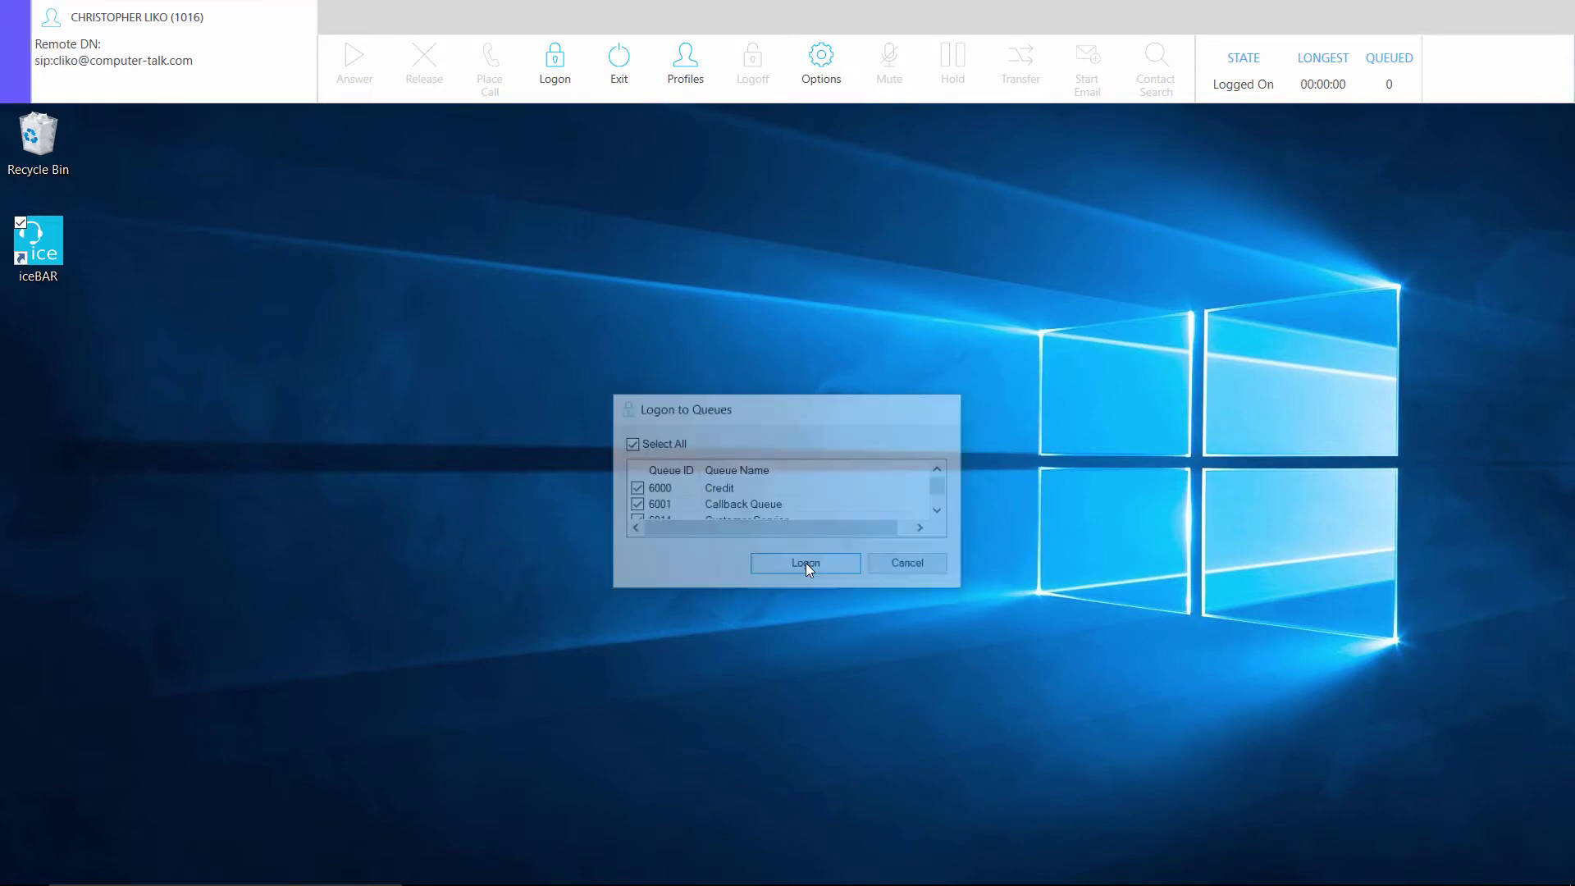